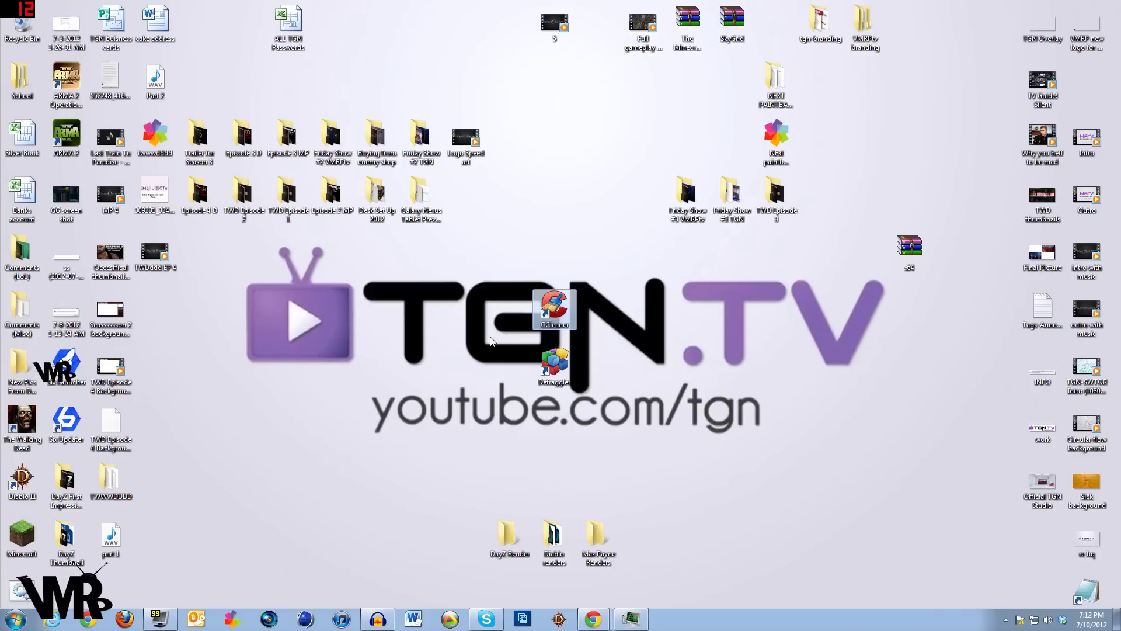
Open CCleaner from its desktop shortcut
left_click_drag(491, 337, 645, 408)
left_click_drag(602, 260, 551, 313)
double_click(551, 314)
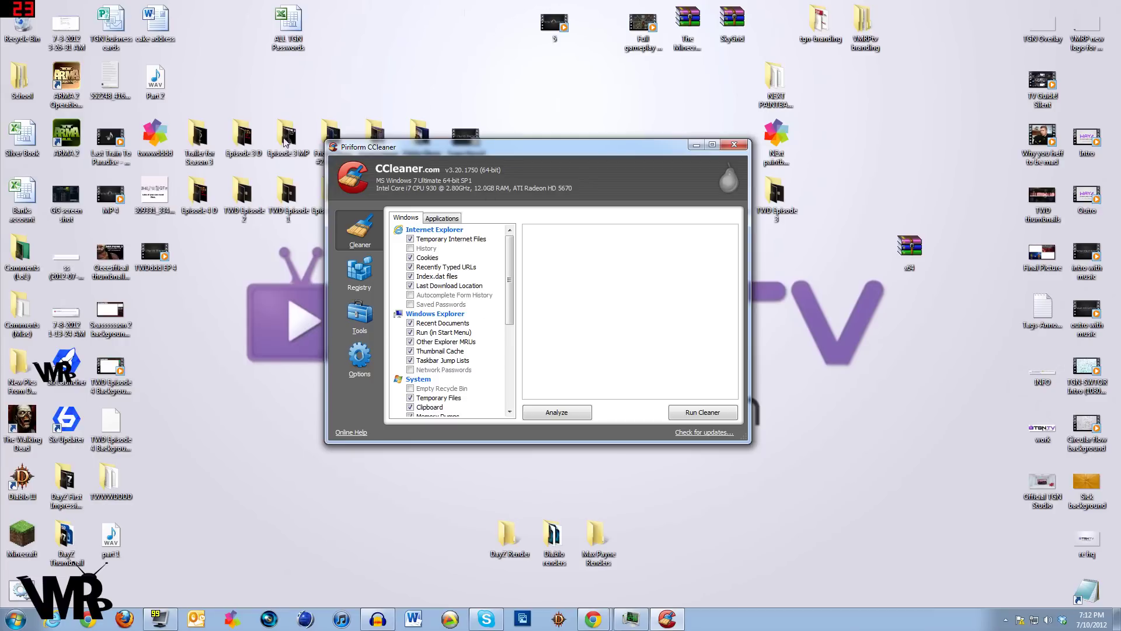
Try including Internet Explorer's Autocomplete Form History and Saved Passwords in the cleanup, acknowledging the warnings, and exclude them again
left_click(427, 249)
left_click(410, 304)
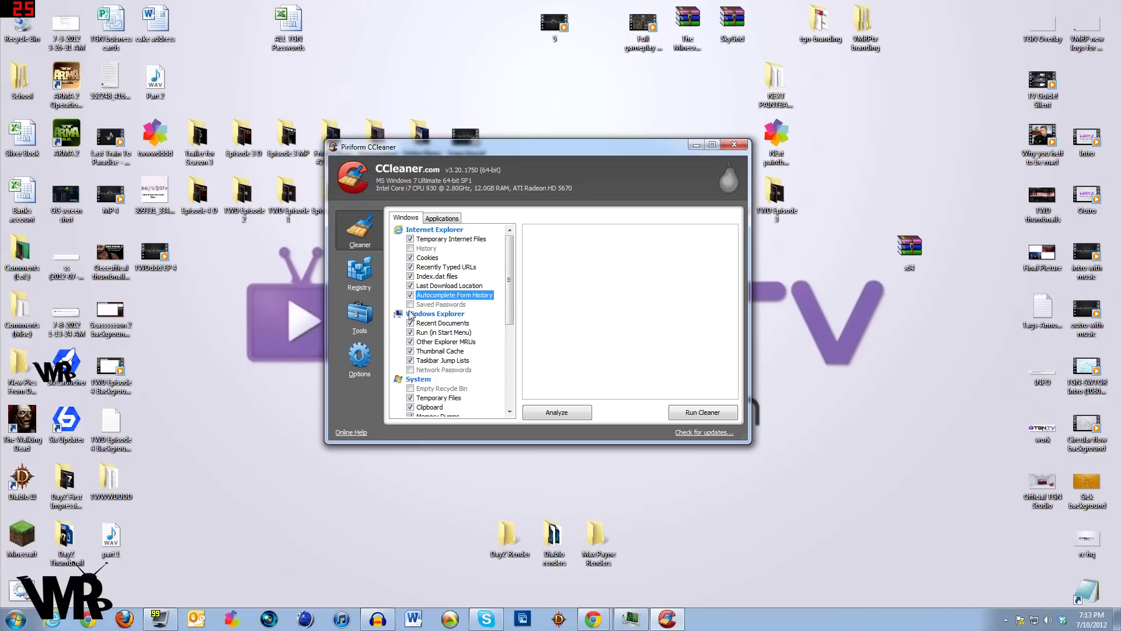
left_click(621, 327)
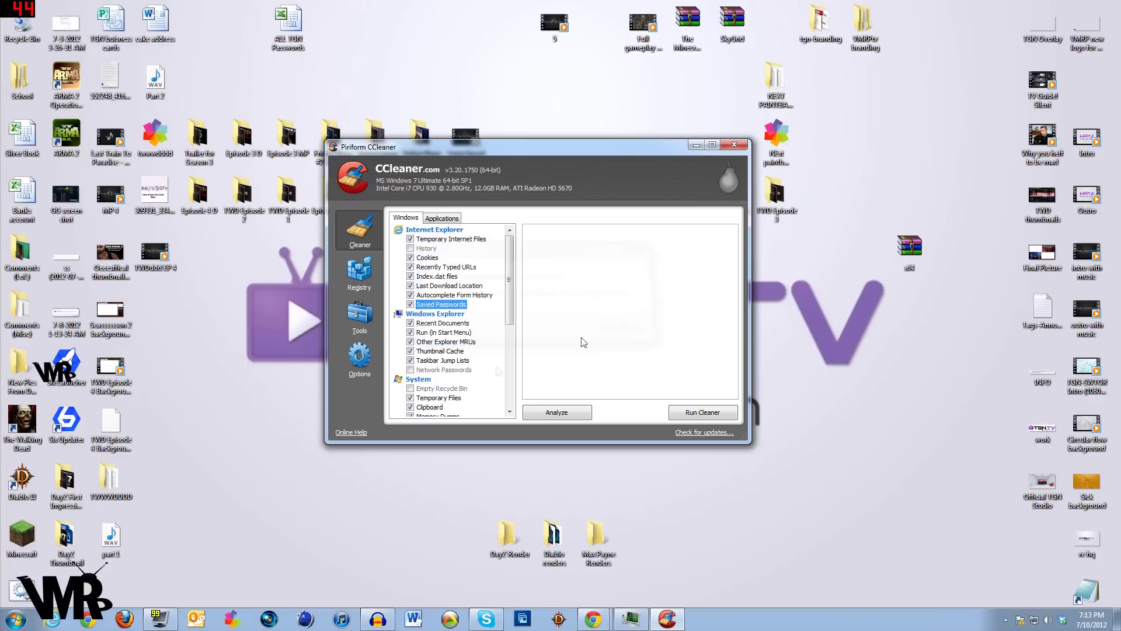
left_click(410, 304)
left_click(410, 304)
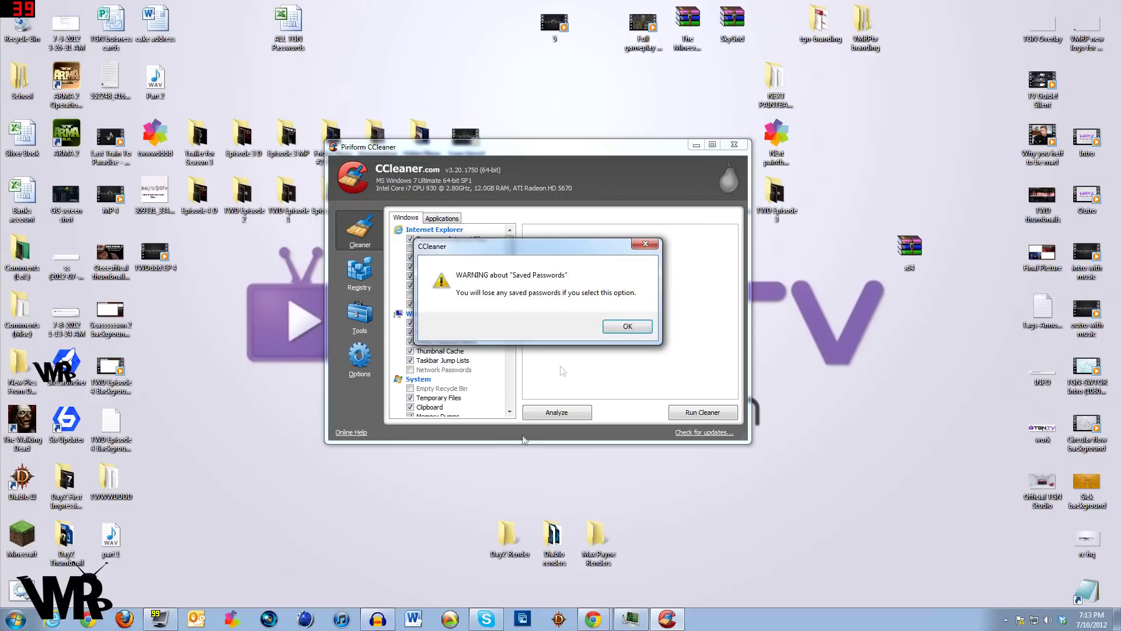
left_click(620, 327)
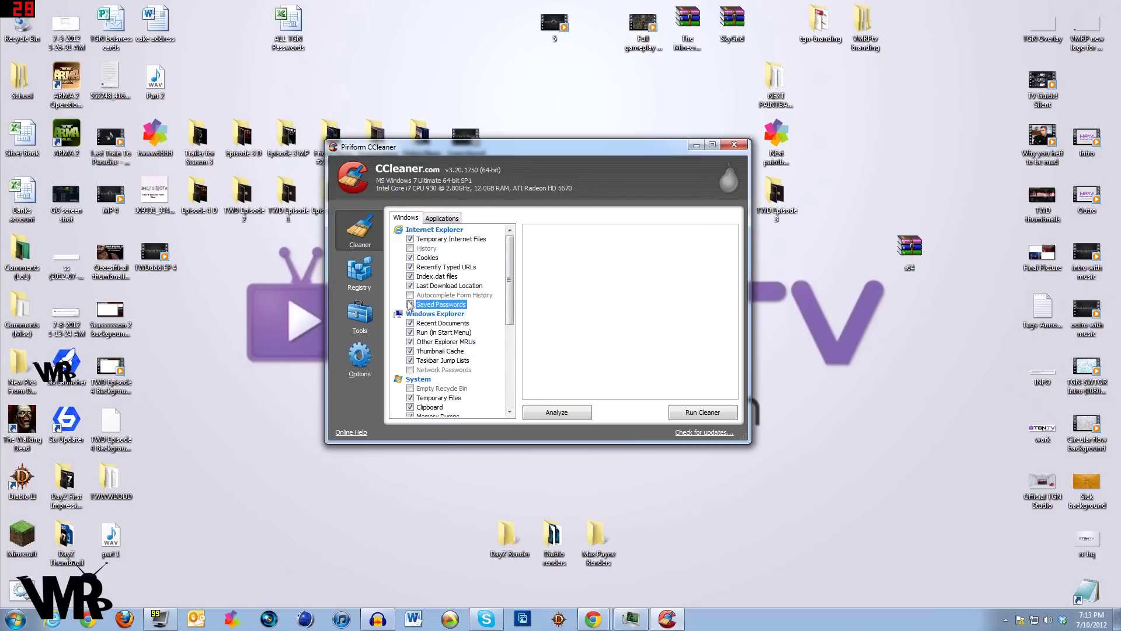
Try including DNS Cache and Font Cache in the System cleanup options, and exclude them again
scroll(418, 310, "down", 4)
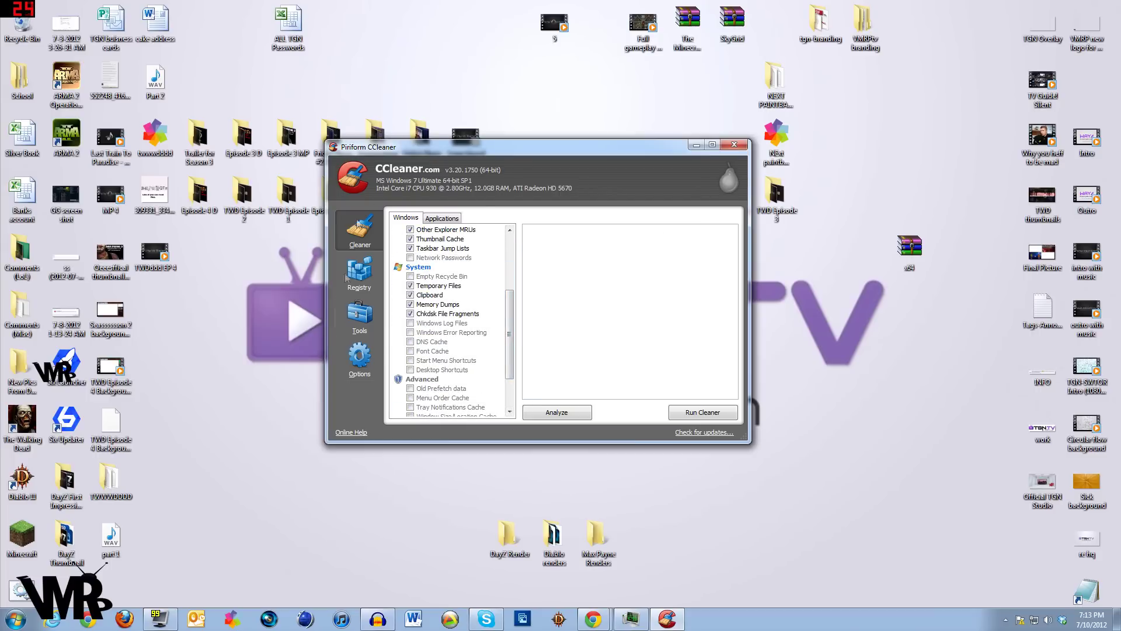
left_click(410, 351)
left_click(411, 341)
key("Up")
key("Up")
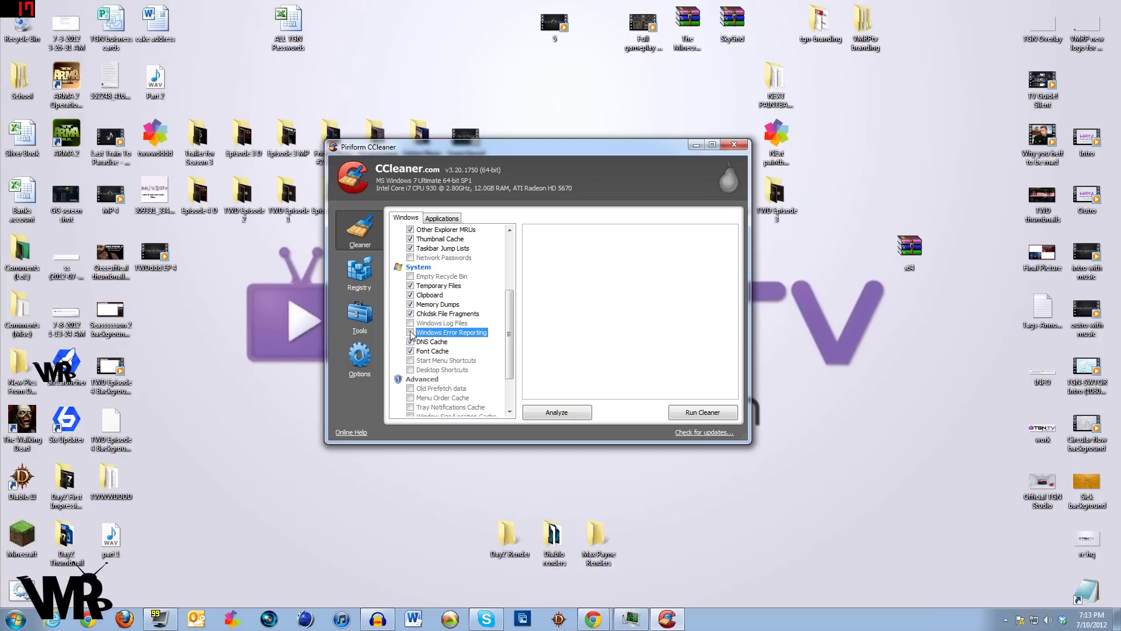
left_click(410, 341)
left_click(411, 351)
left_click(416, 361)
scroll(433, 373, "down", 2)
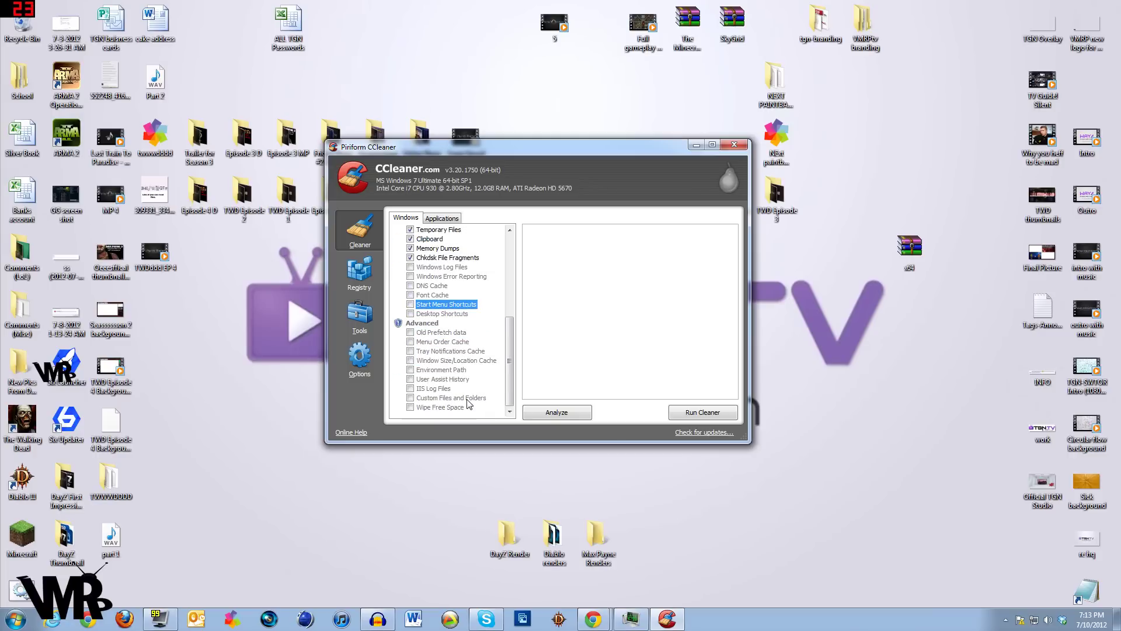
Include User Assist History from the Advanced cleanup options and acknowledge its warning
scroll(461, 397, "up", 3)
scroll(467, 403, "down", 3)
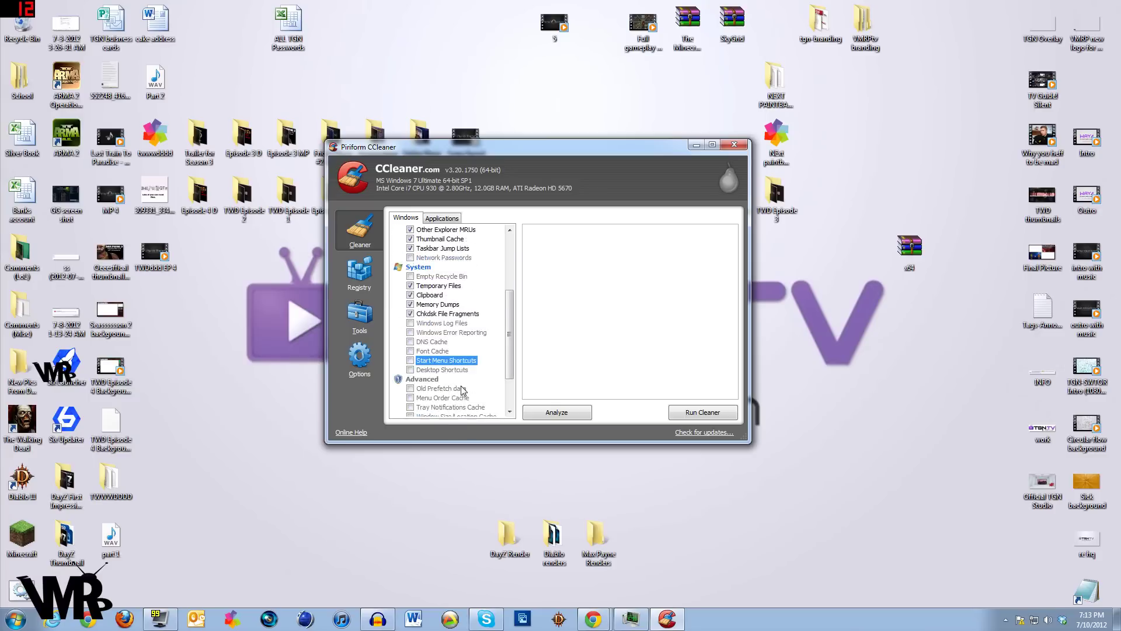
left_click(408, 379)
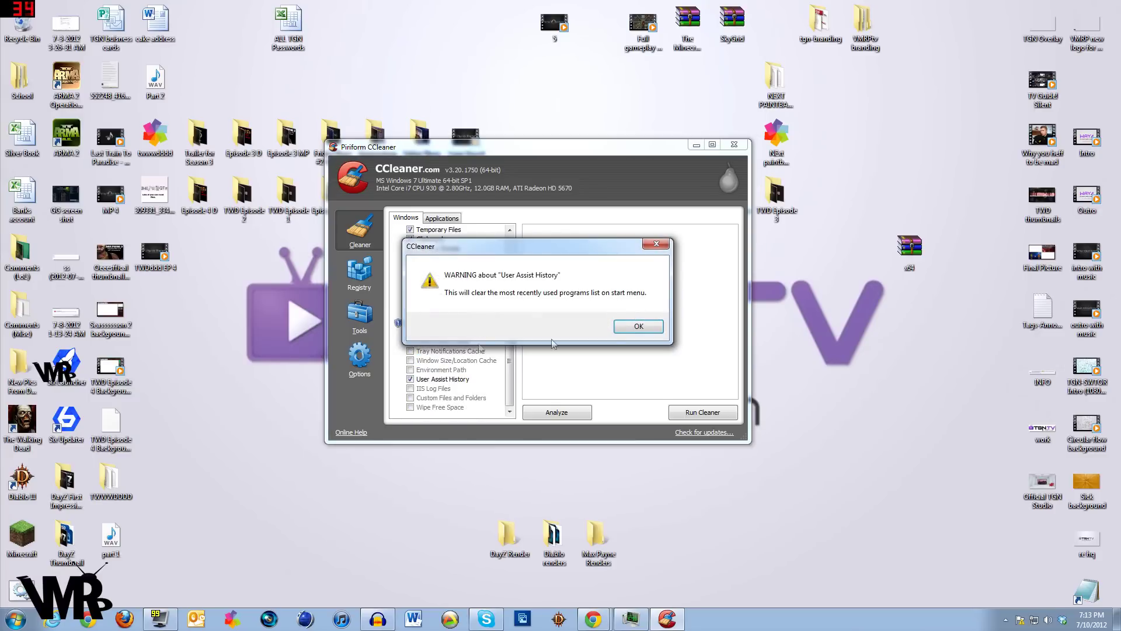
key("Return")
scroll(450, 397, "up", 6)
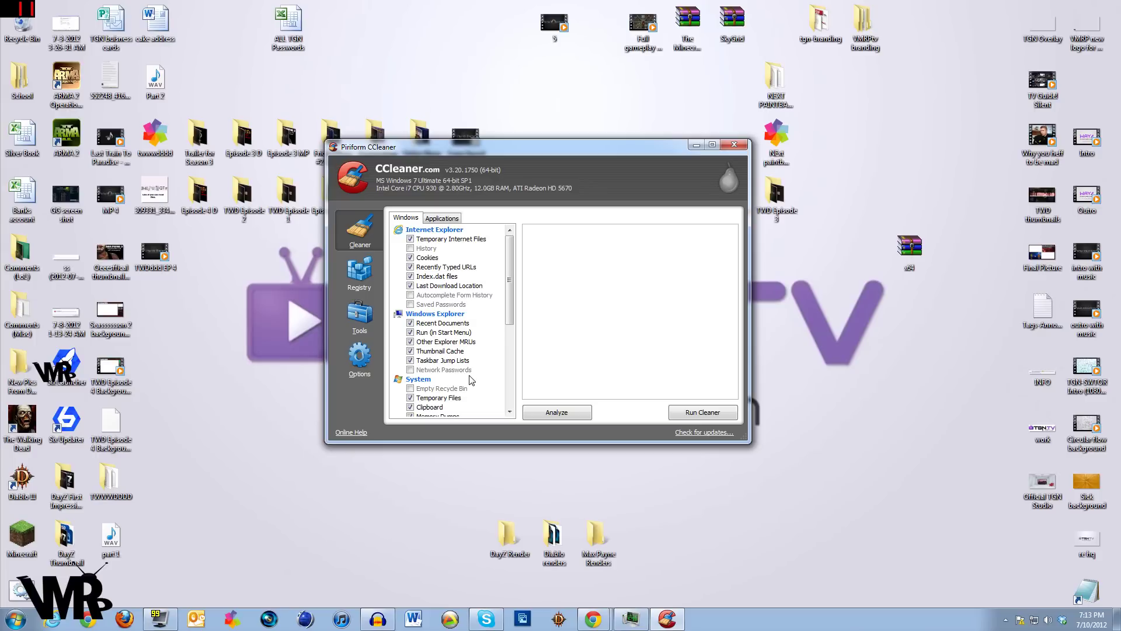
Try excluding Memory Dumps, Chkdsk File Fragments and Clipboard from the System cleanup, and include them again
scroll(471, 381, "down", 2)
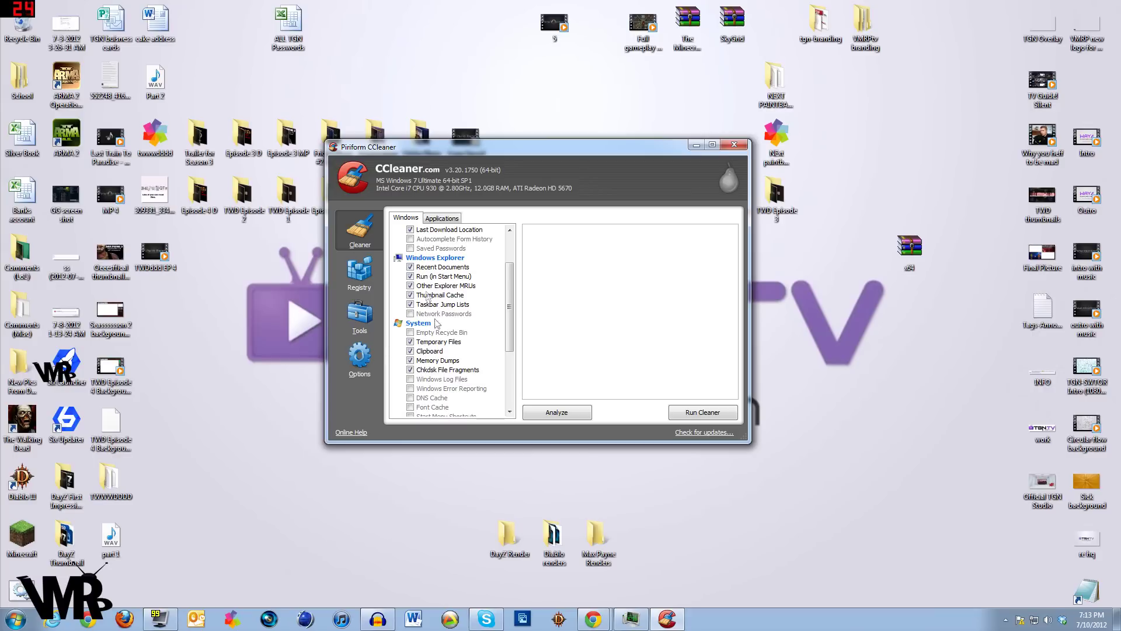
left_click(410, 361)
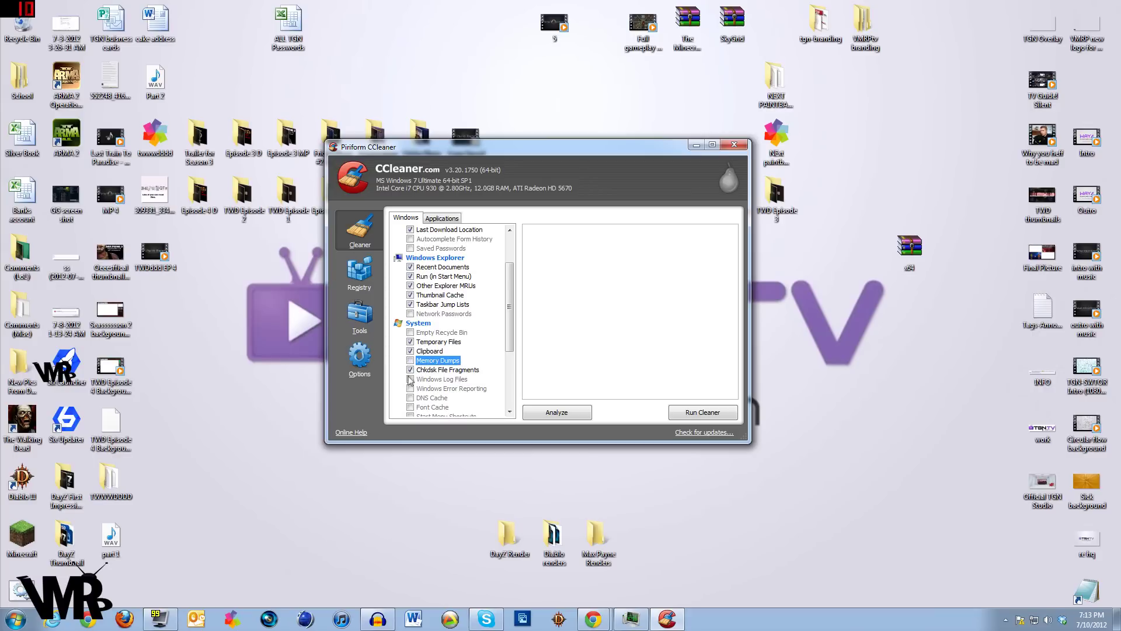
left_click(410, 371)
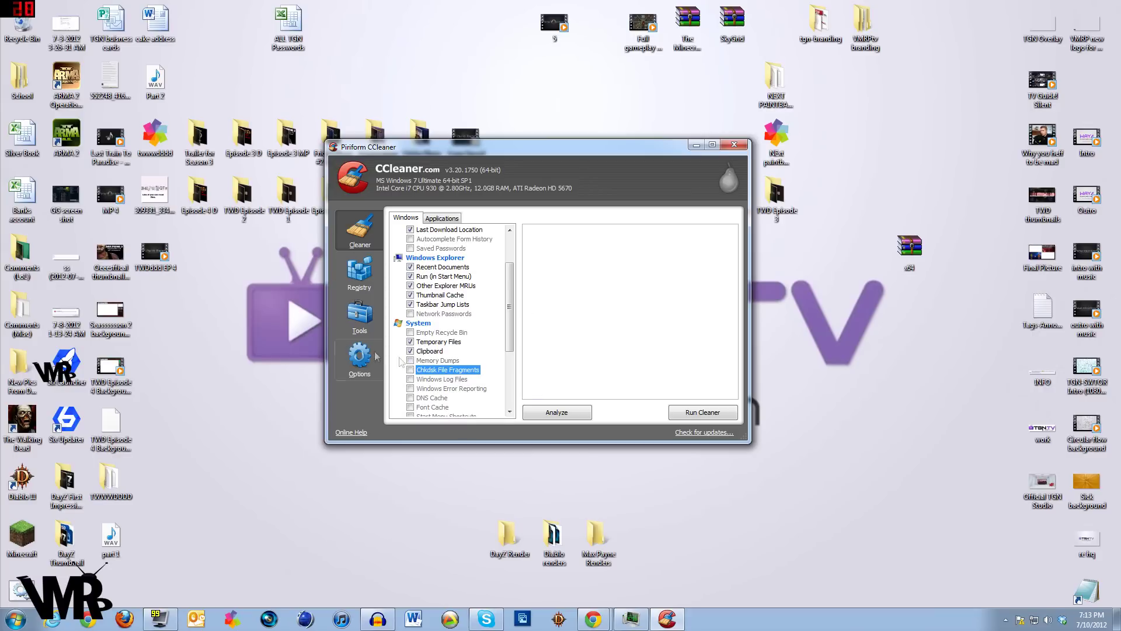
left_click(411, 351)
left_click(410, 351)
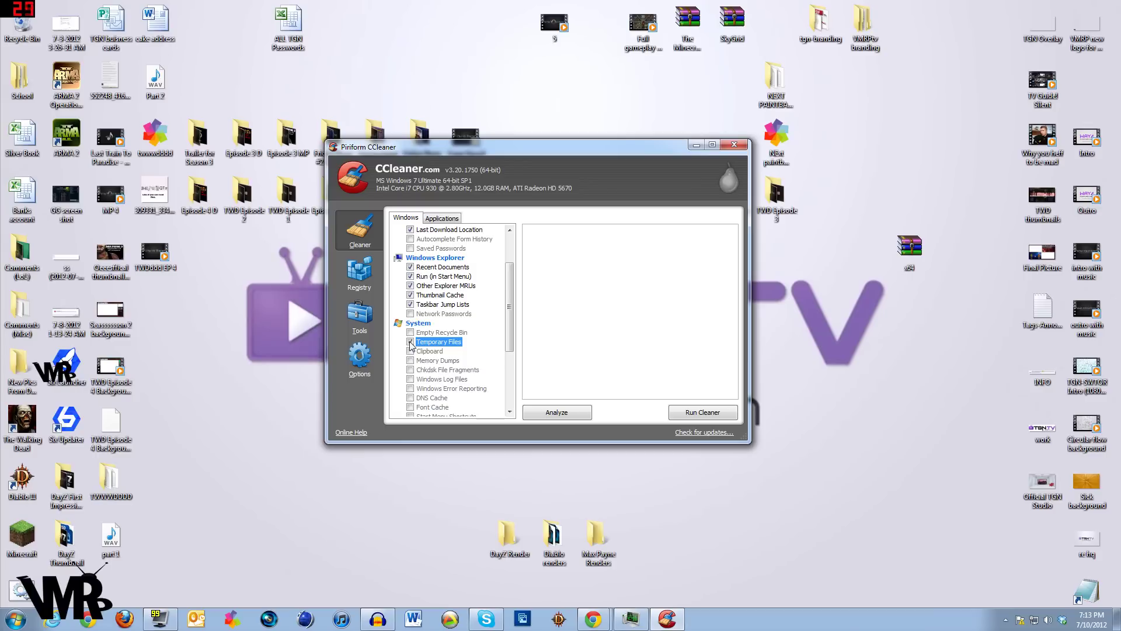
left_click(411, 361)
left_click(411, 370)
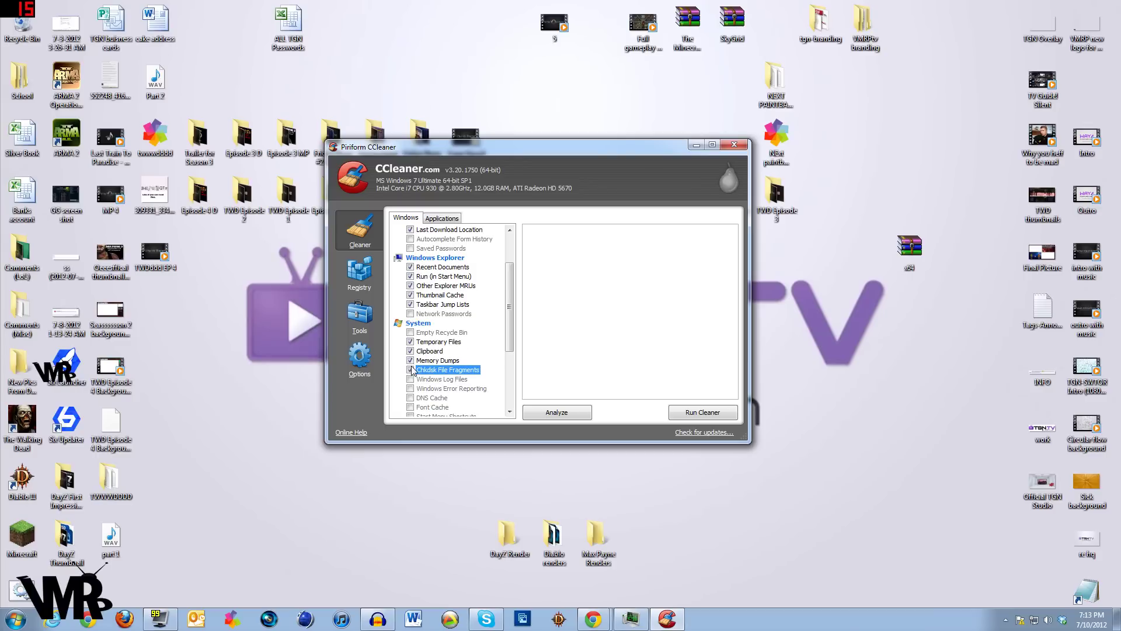
Include Empty Recycle Bin in the System cleanup and run the analysis, declining to close Google Chrome
left_click(411, 332)
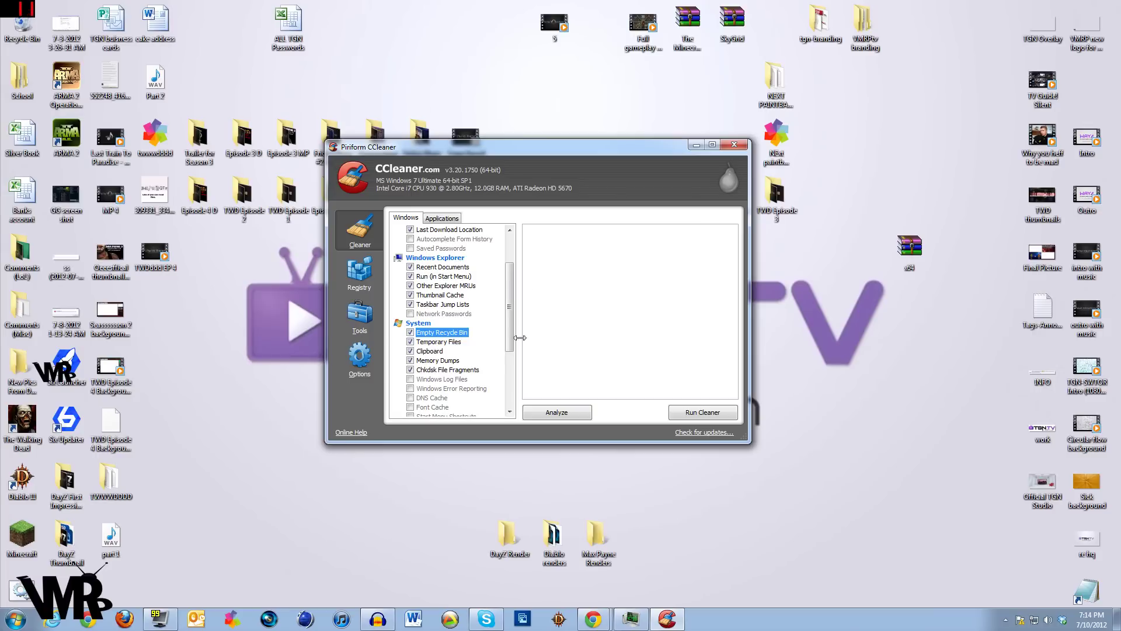
scroll(555, 326, "up", 2)
left_click(557, 416)
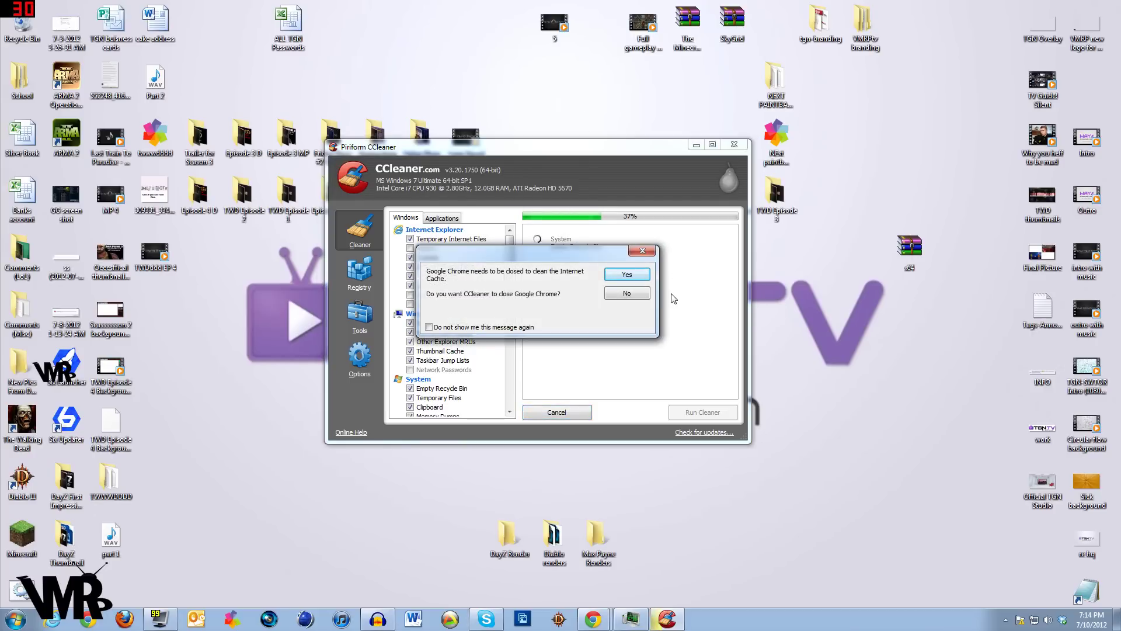
left_click(626, 293)
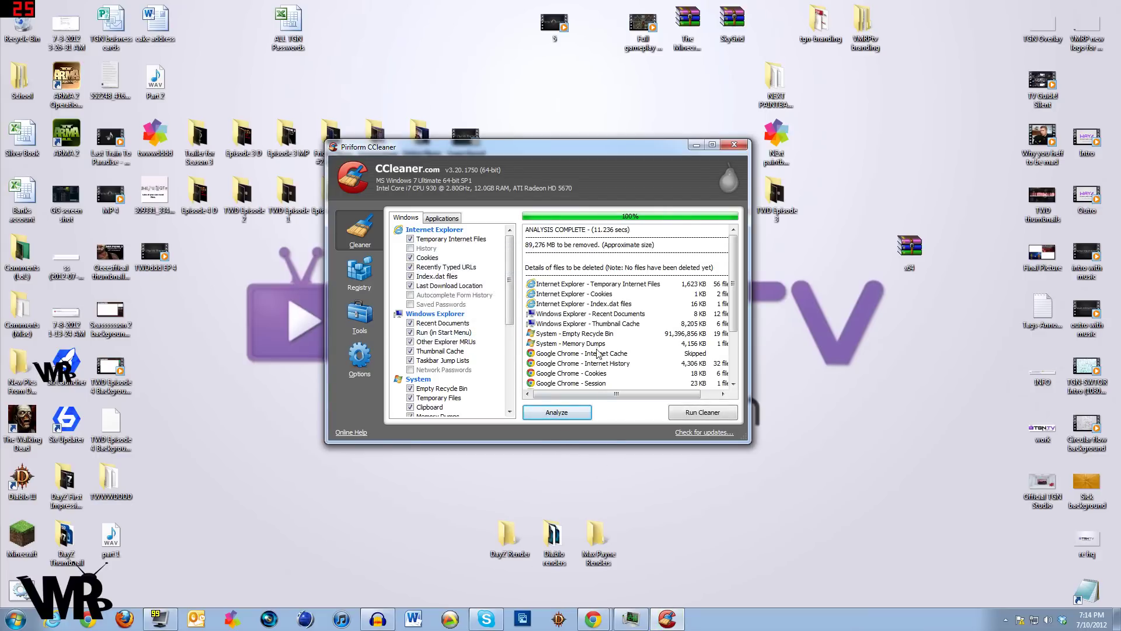
Examine the cleanup analysis results, including the Internet Explorer and Recycle Bin entries, and locate the Recycle Bin on the desktop
left_click(709, 285)
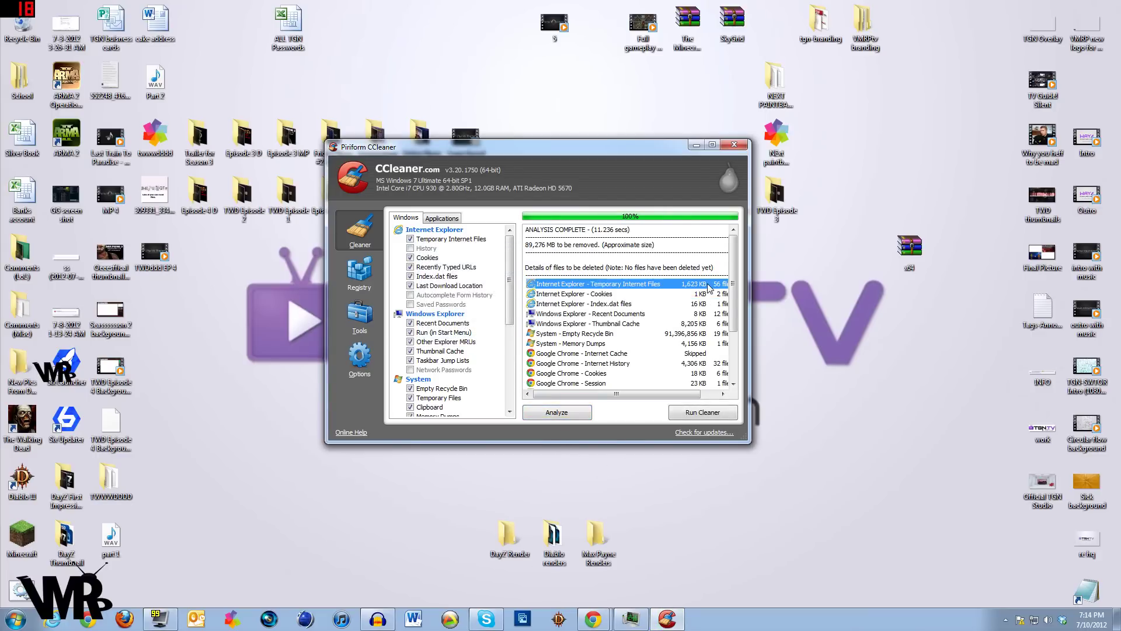
left_click(573, 294)
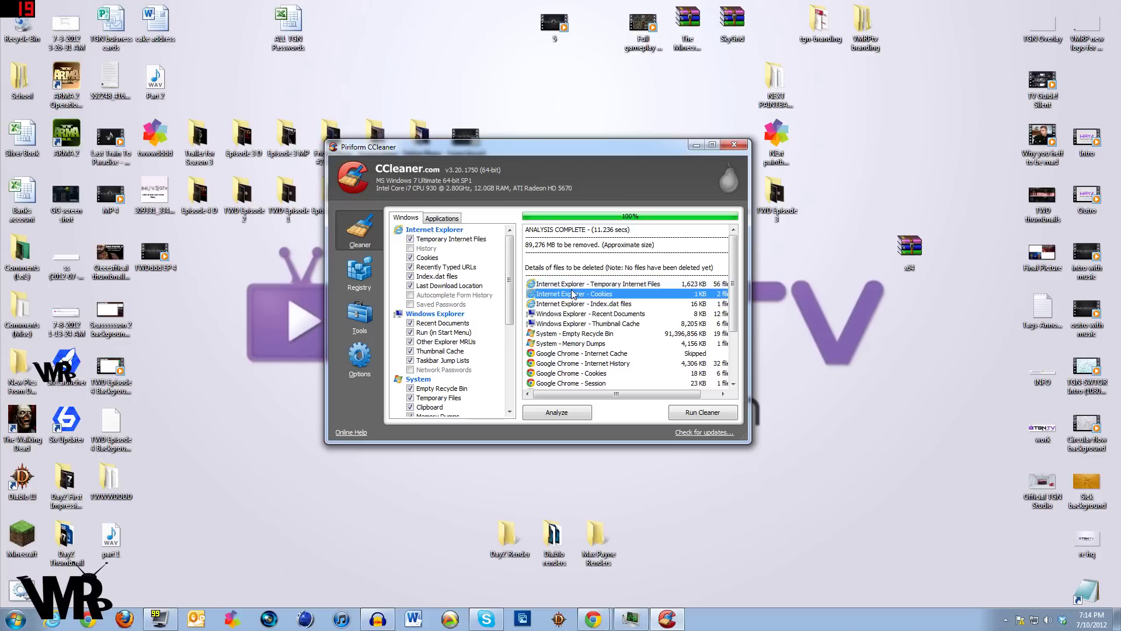
left_click(576, 283)
left_click(583, 294)
scroll(584, 298, "down", 3)
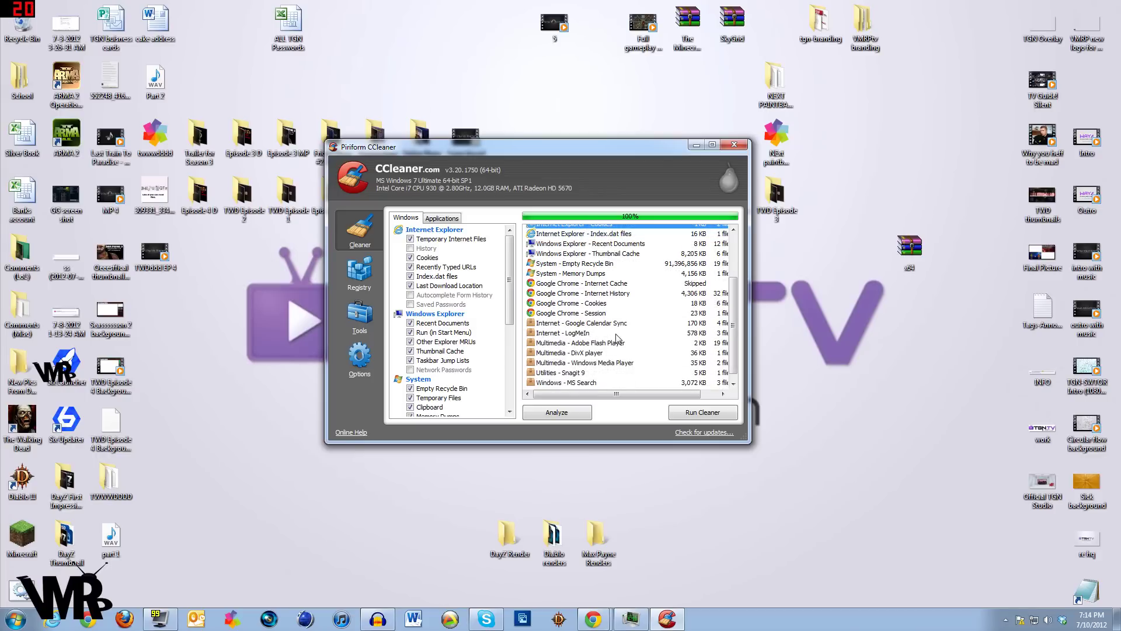
scroll(618, 338, "up", 3)
scroll(617, 337, "up", 1)
left_click(614, 334)
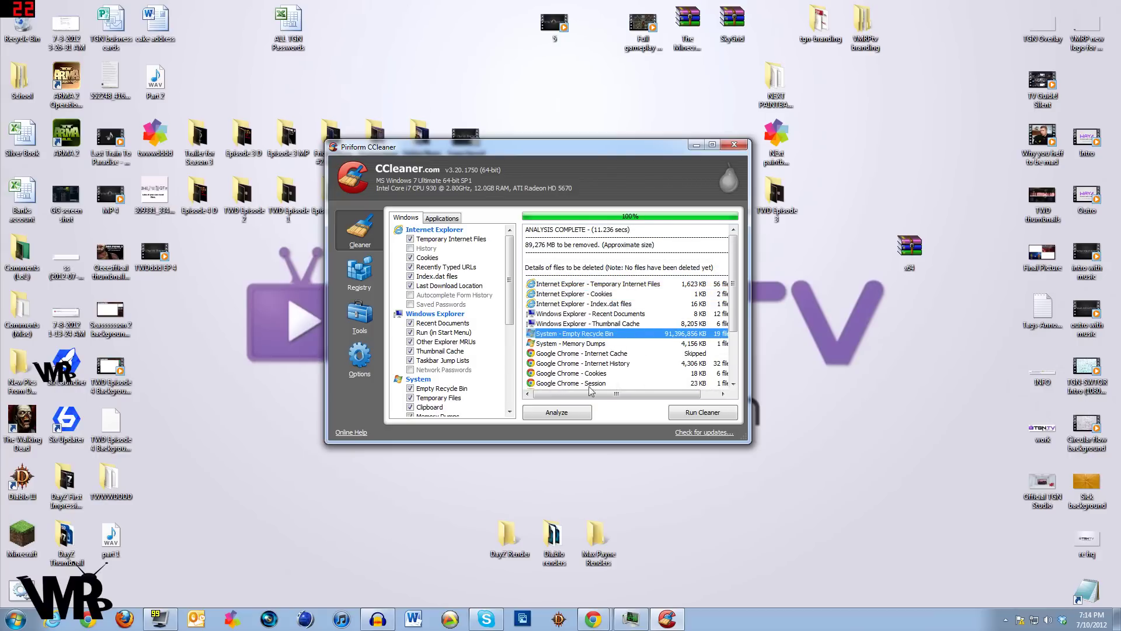
scroll(626, 367, "down", 3)
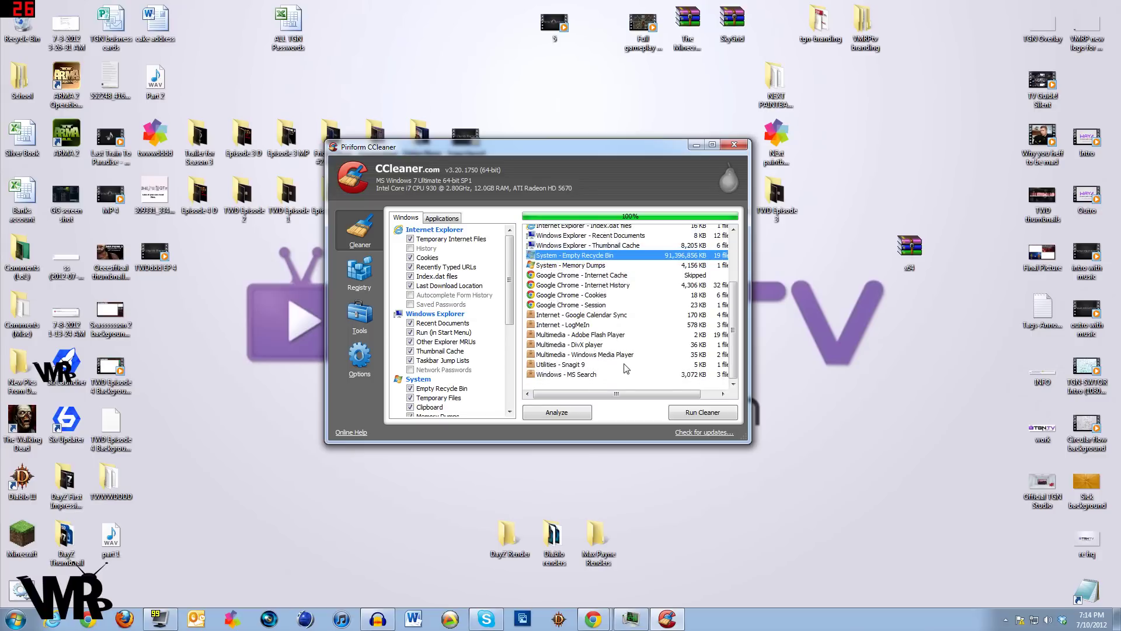
scroll(618, 350, "up", 5)
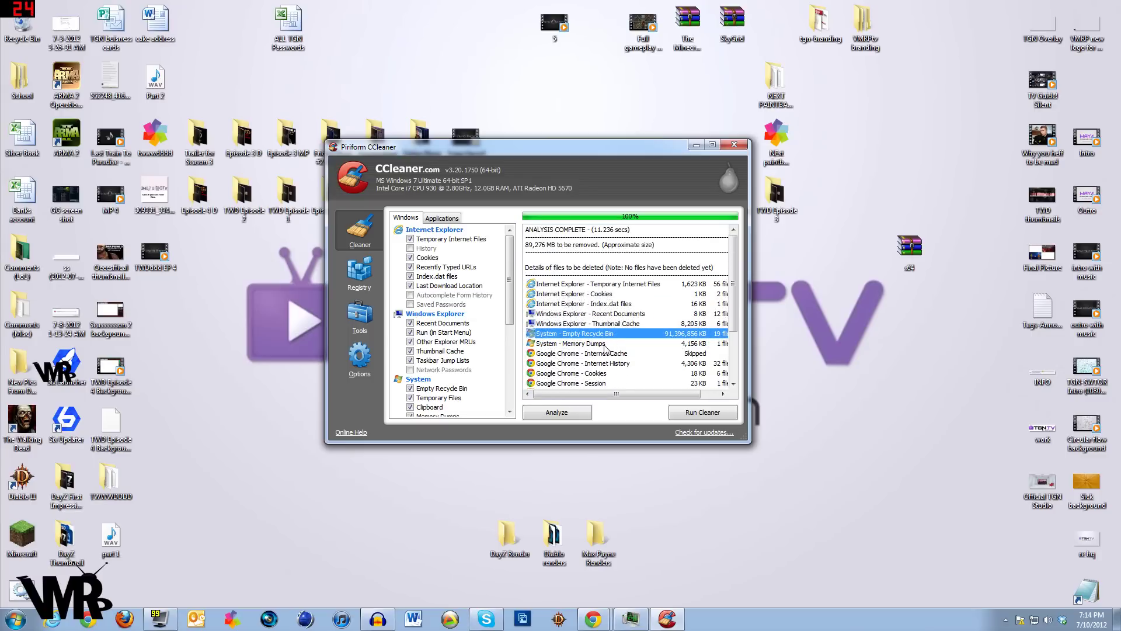
left_click(604, 285)
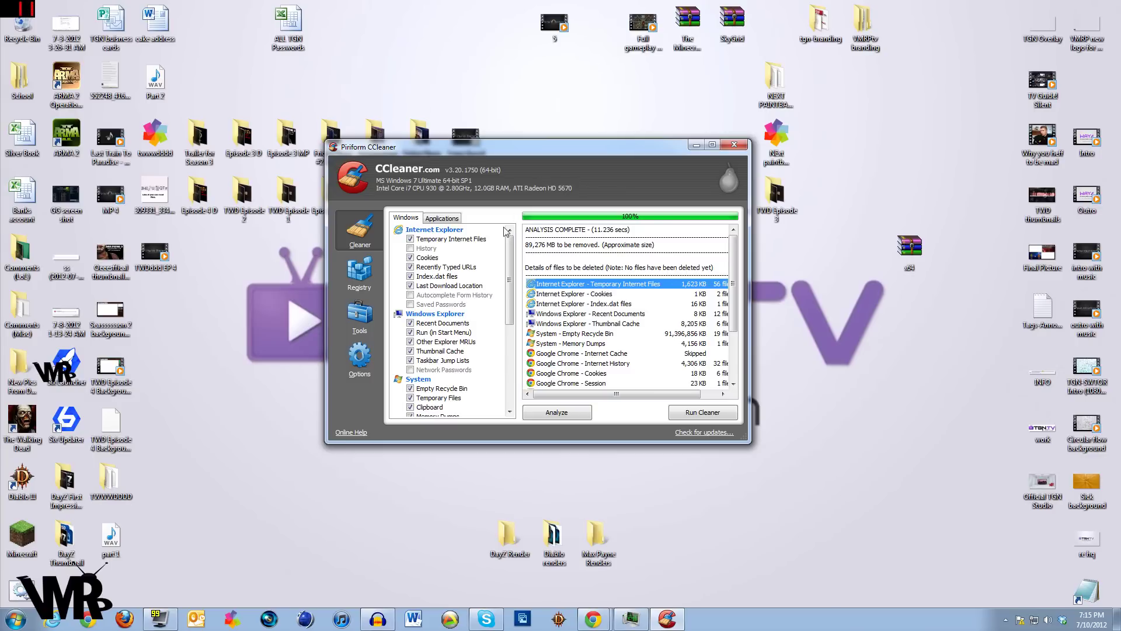
scroll(496, 271, "down", 3)
scroll(514, 285, "down", 3)
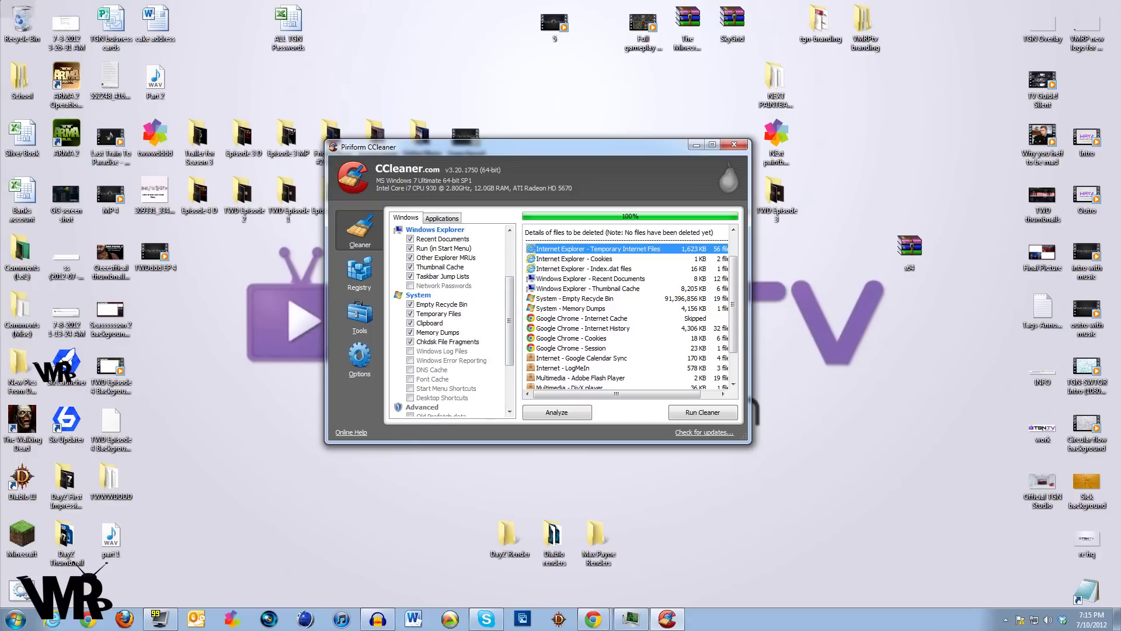
left_click(24, 23)
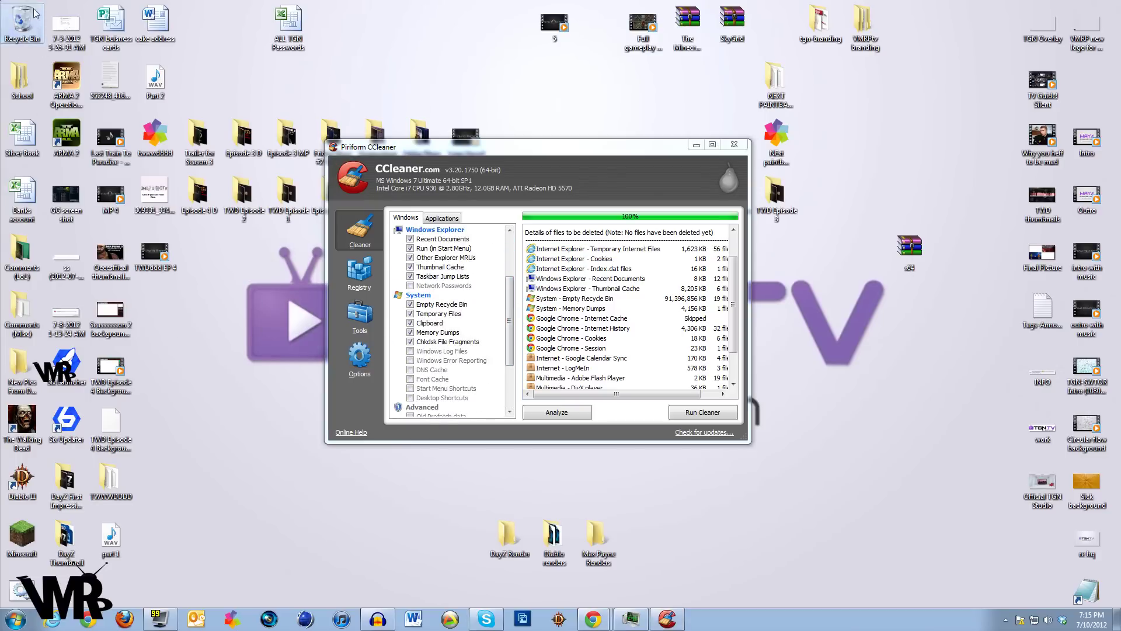
Close CCleaner, open Defraggler from its desktop shortcut and reposition its window on the screen
left_click(734, 144)
double_click(561, 365)
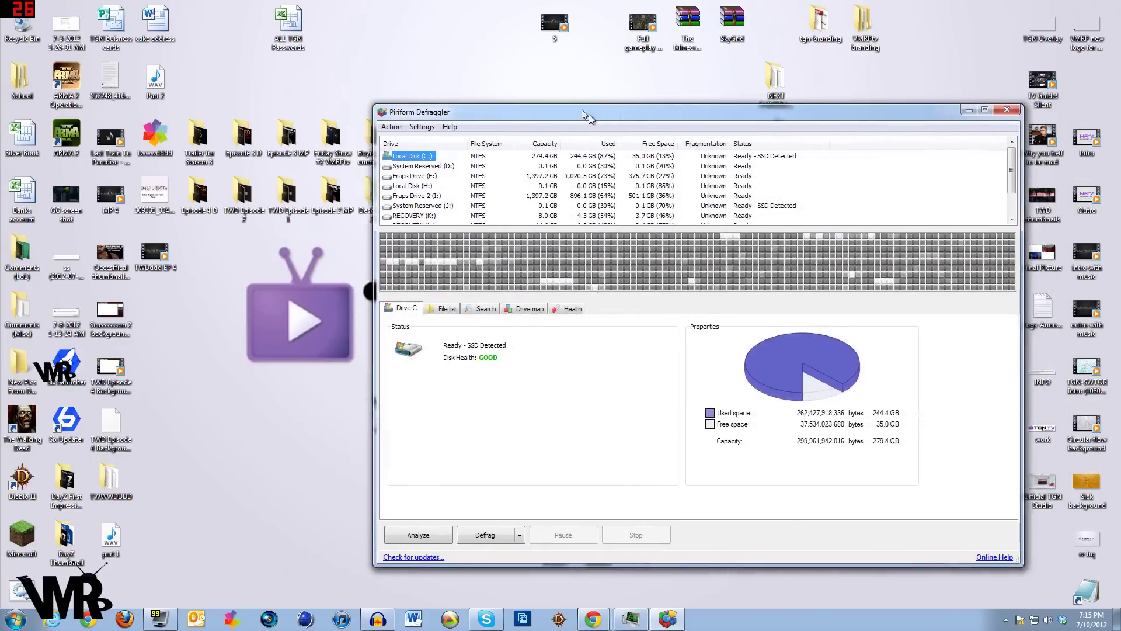
left_click_drag(588, 115, 450, 80)
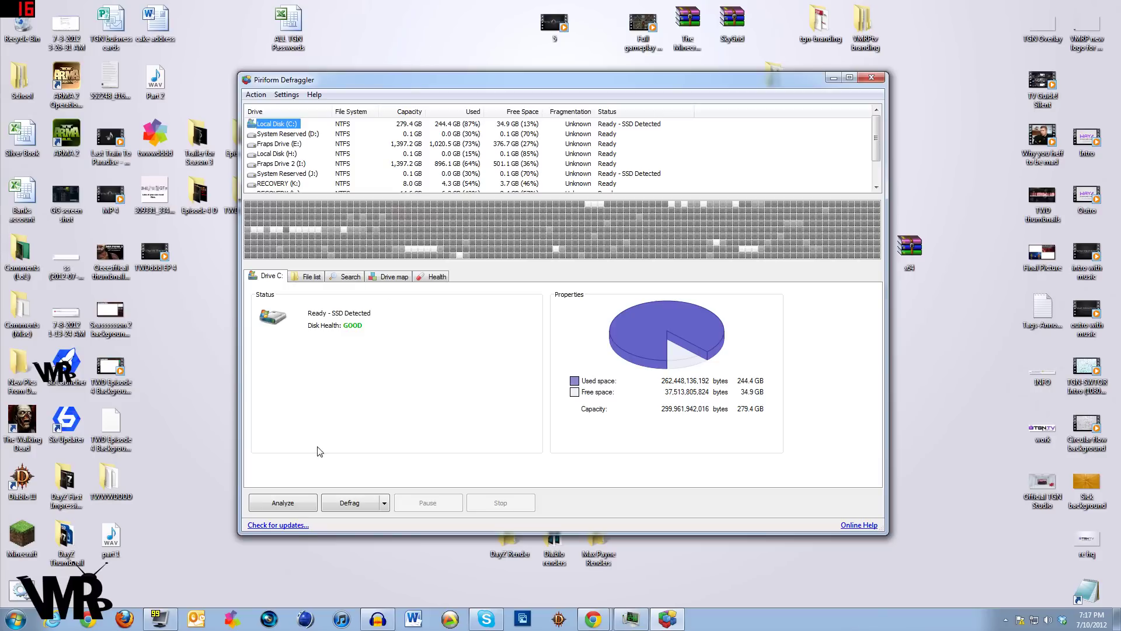
Analyze the fragmentation of Local Disk (C:) and Fraps Drive (E:)
left_click(290, 507)
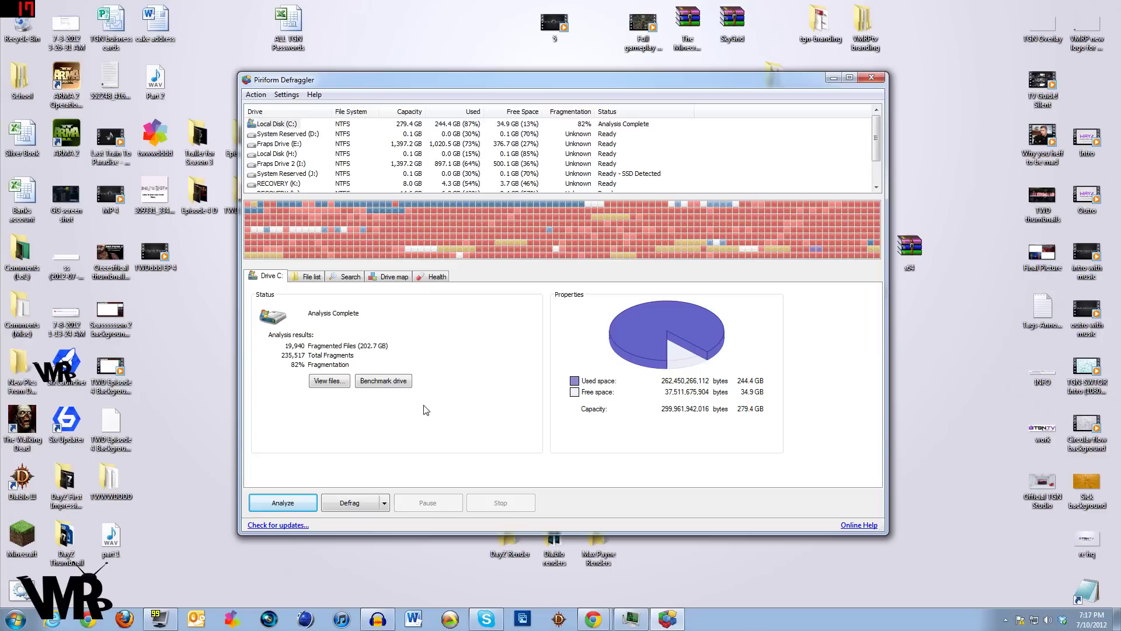
left_click(294, 146)
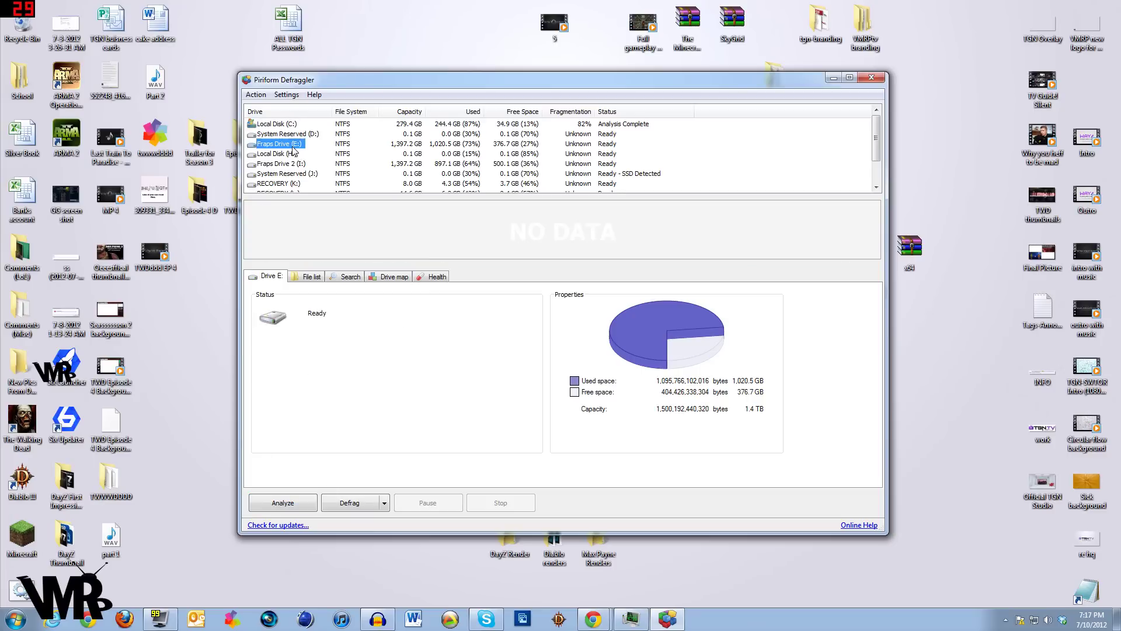
left_click(272, 506)
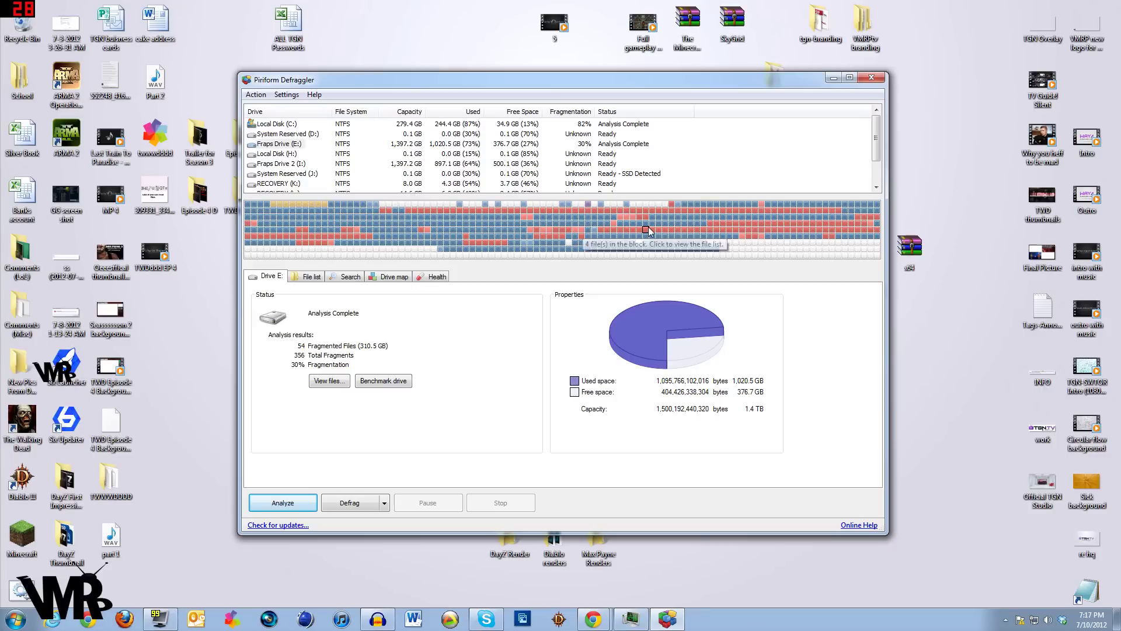
View the files stored in a fragmented block and in a non-fragmented block of drive E's map
left_click(724, 225)
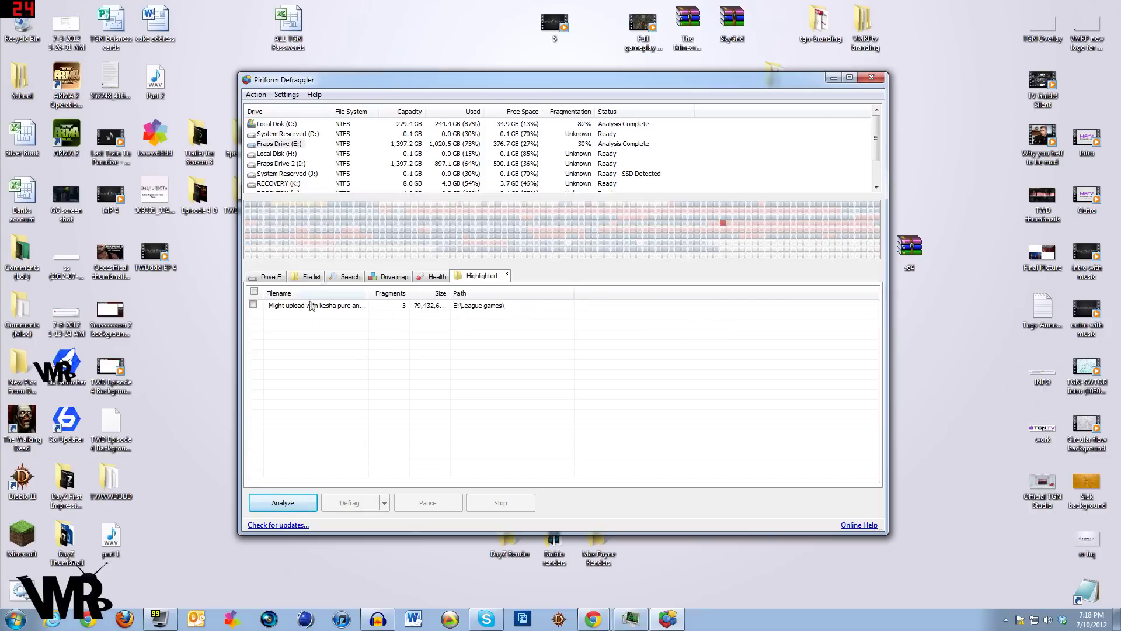
left_click(448, 223)
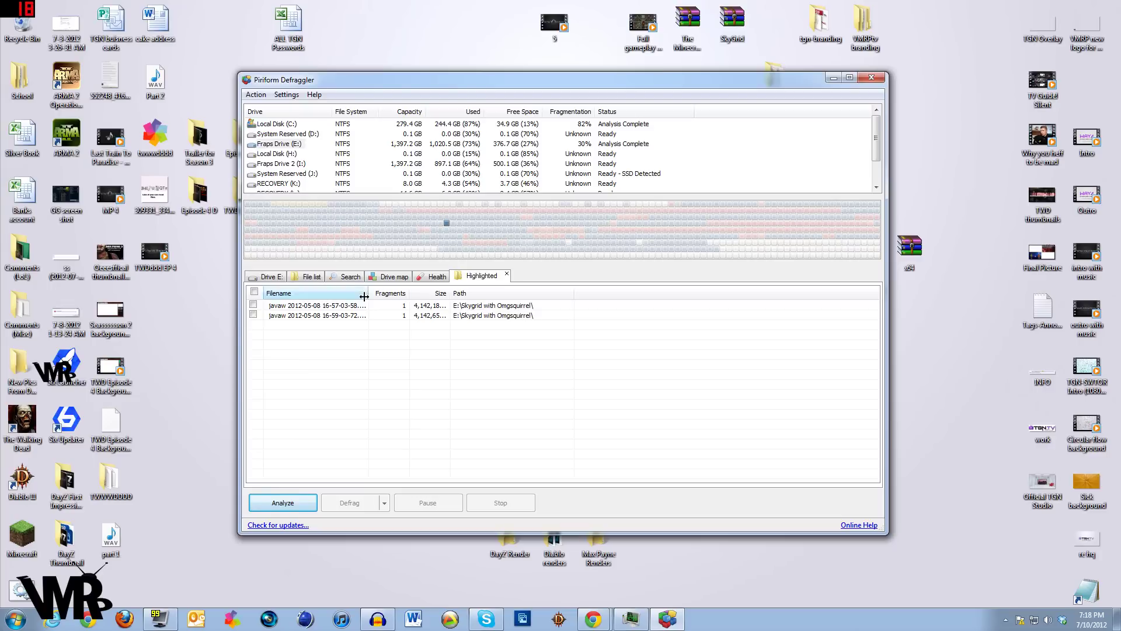
View the files stored in two more blocks of drive E's map and return to the drive's analysis summary
left_click(332, 242)
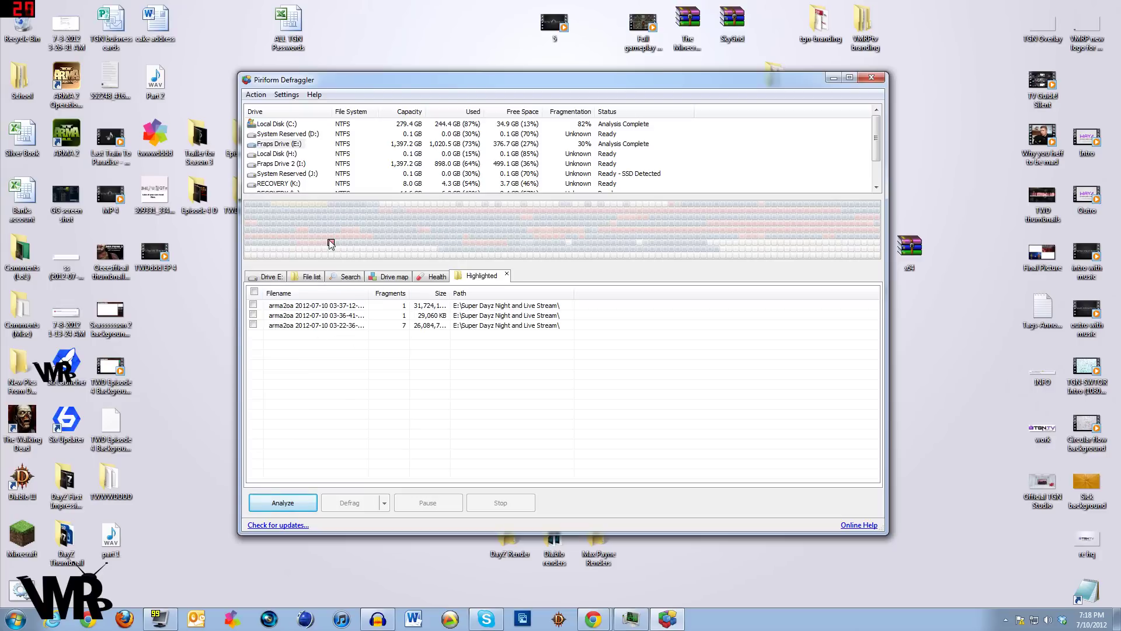
left_click(286, 223)
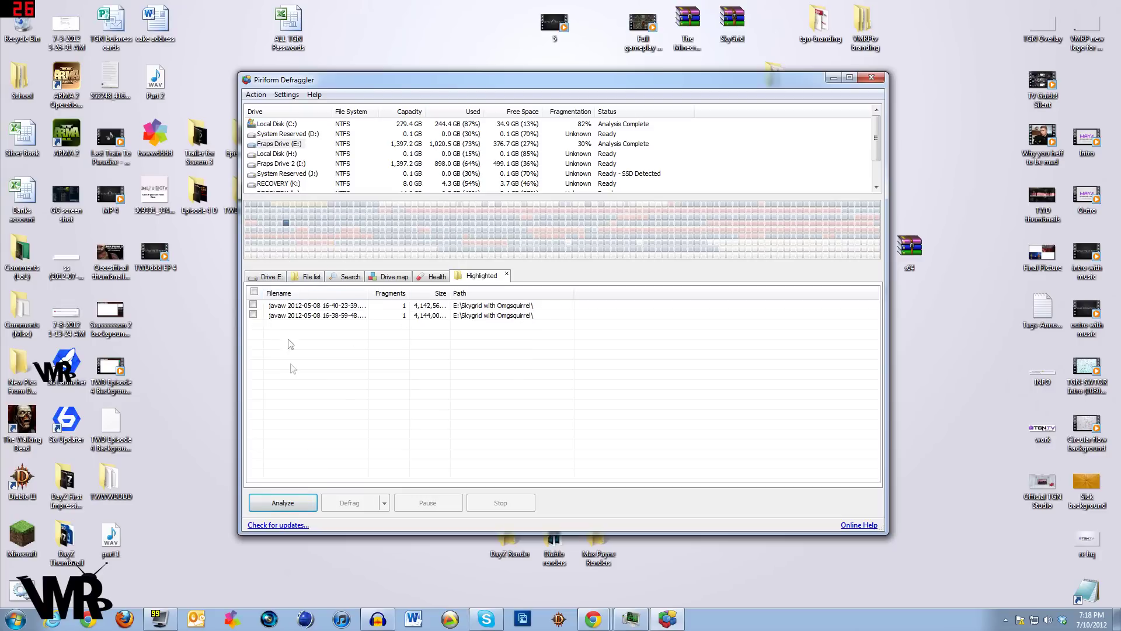
left_click(283, 278)
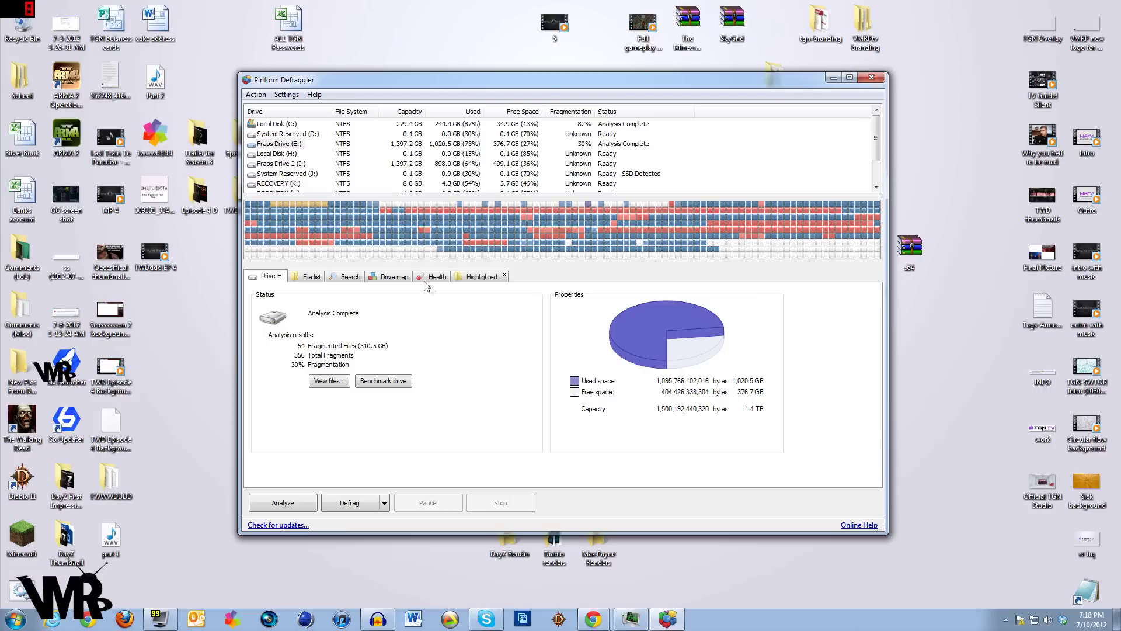
Review the drive map's color legend, go back to drive E's analysis summary and close Defraggler
left_click(393, 277)
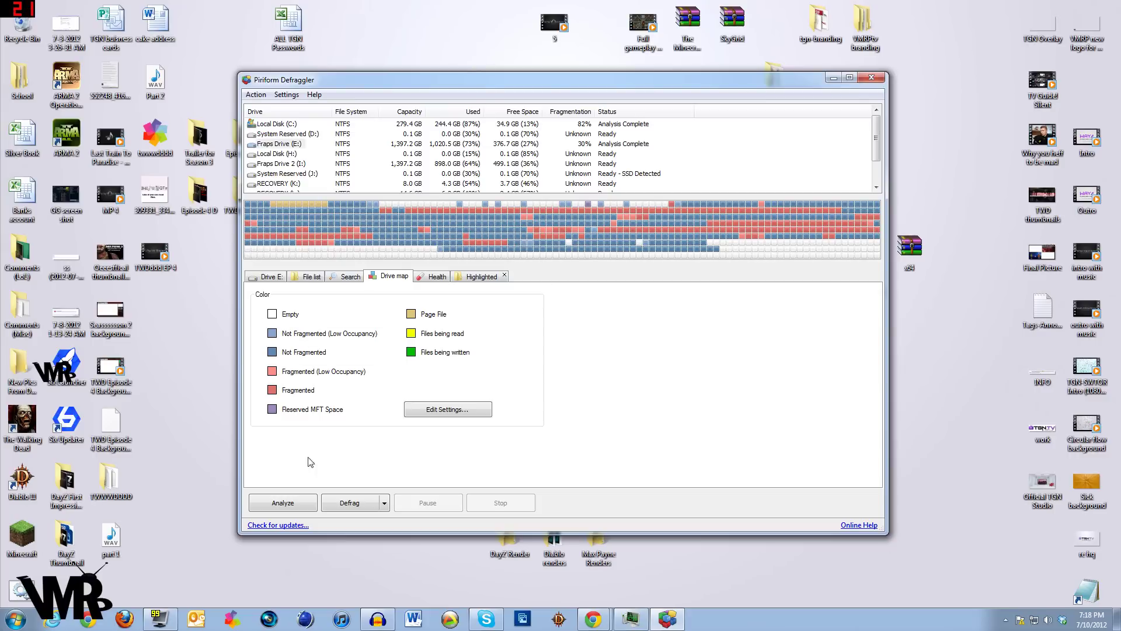
left_click(273, 277)
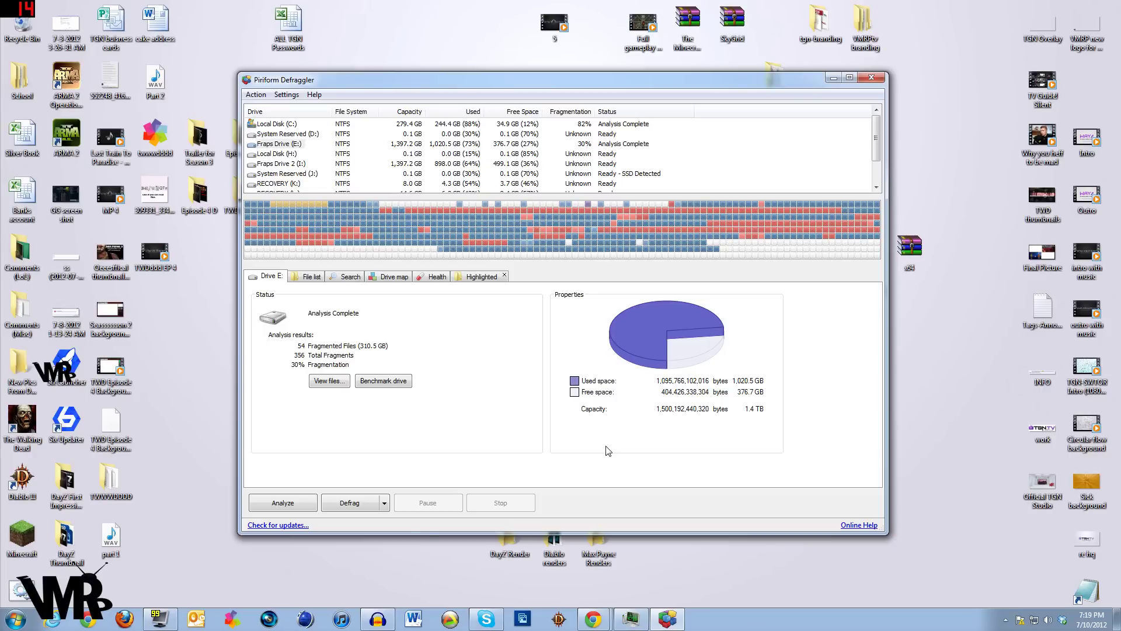
left_click(883, 81)
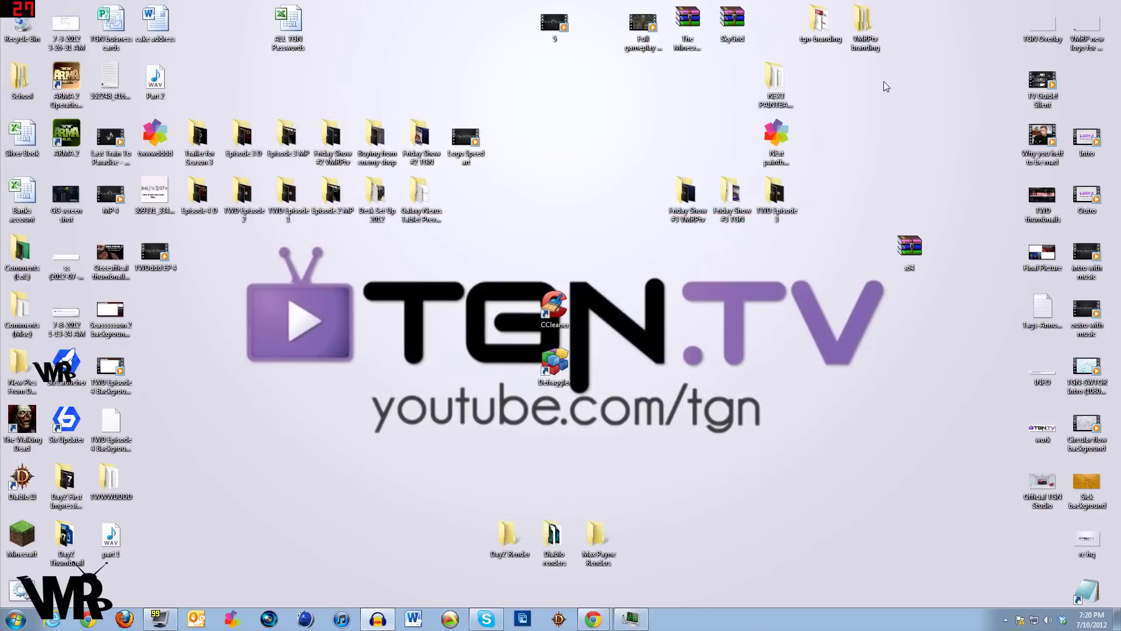